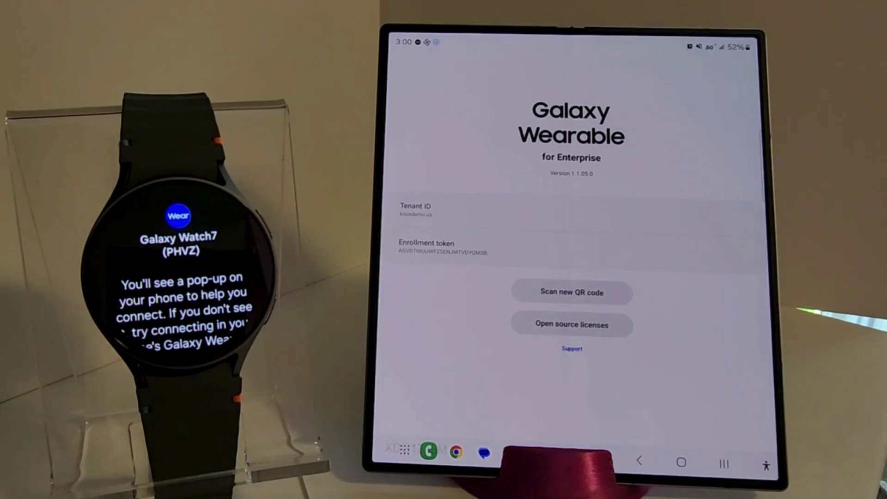
Scan the Galaxy Watch7's pairing QR code to start connecting it to the phone
{"action": "left_click", "coordinate": [571, 292]}
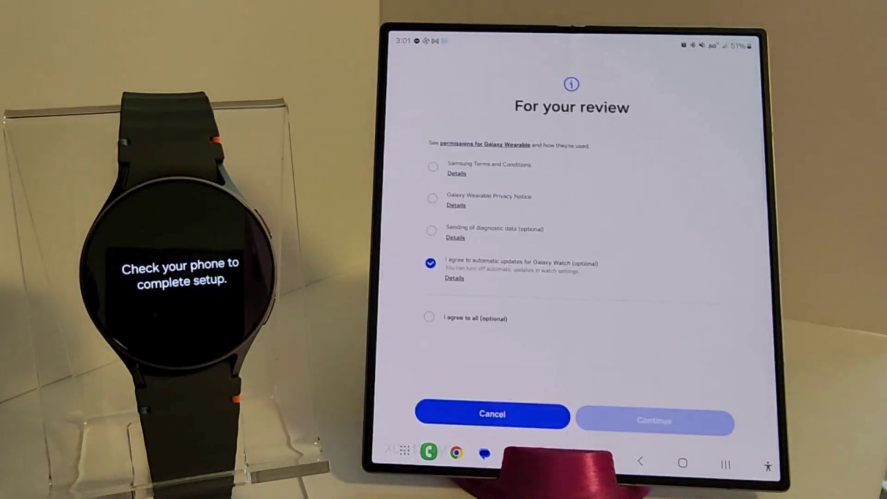
Agree to all review terms and permissions and continue to connecting the watch
{"action": "left_click", "coordinate": [428, 317]}
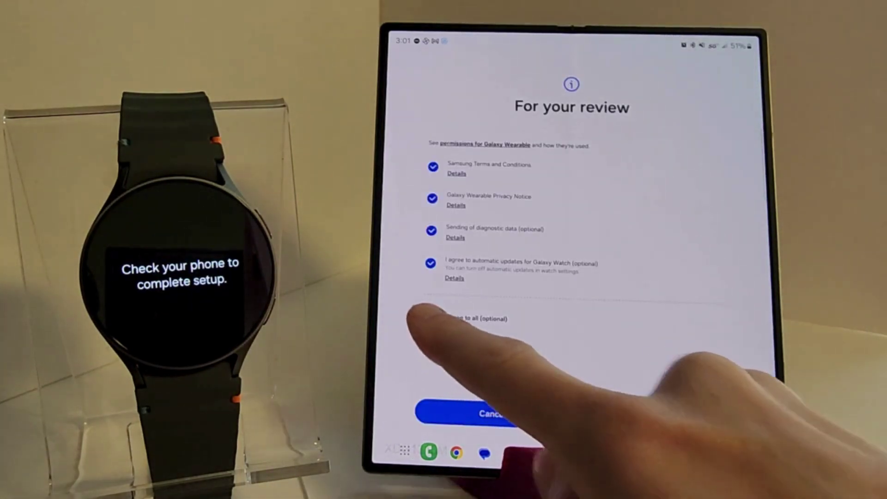
{"action": "left_click", "coordinate": [655, 420]}
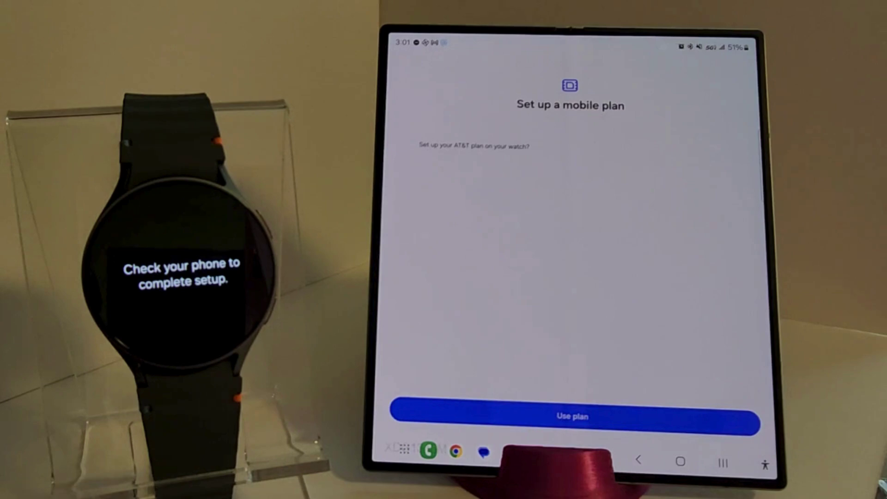
Use the AT&T mobile plan on the watch and finish setup
{"action": "left_click", "coordinate": [658, 419]}
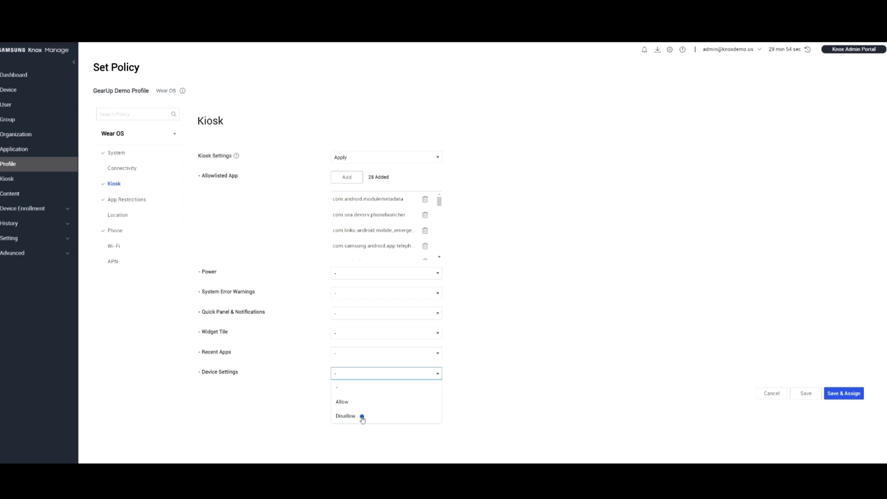
Set Device Settings to Disallow in the Wear OS kiosk policy and save the GearUp Demo Profile
{"action": "left_click", "coordinate": [362, 417]}
{"action": "left_click", "coordinate": [805, 393]}
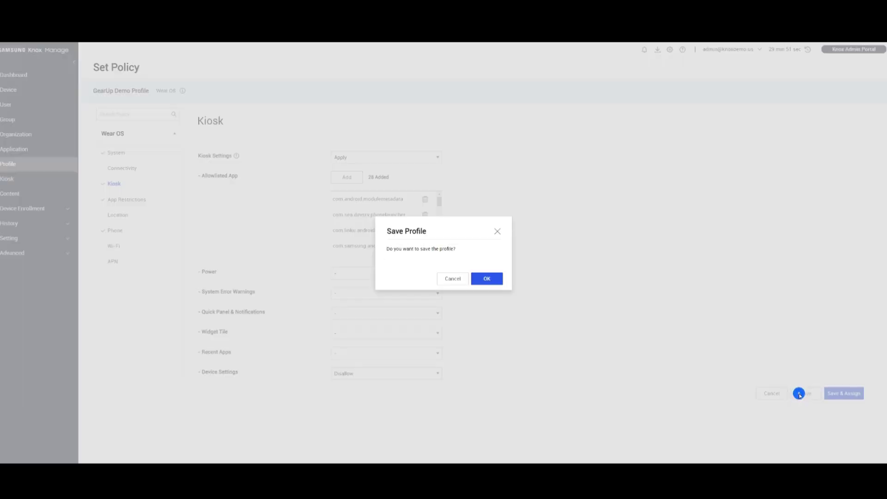